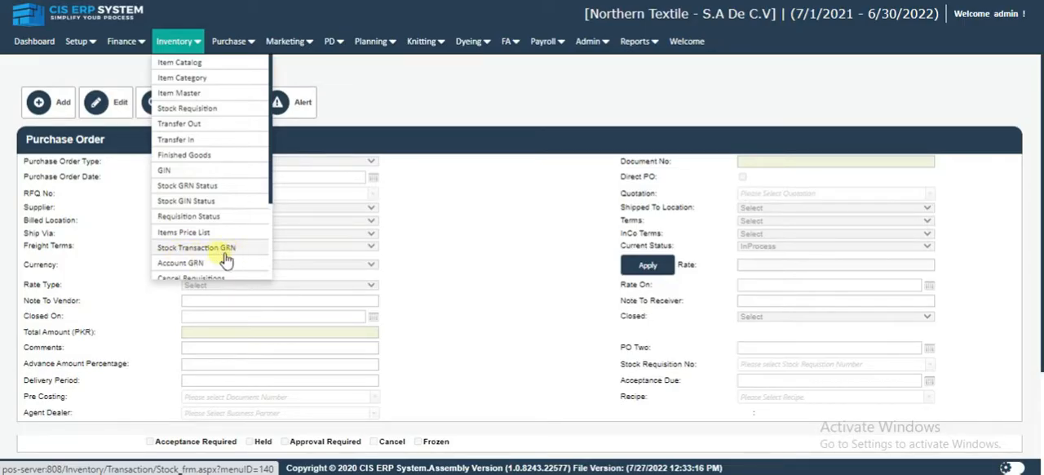
Open the Stock Transaction GRN form from Inventory and start a new GRN record.
click(205, 250)
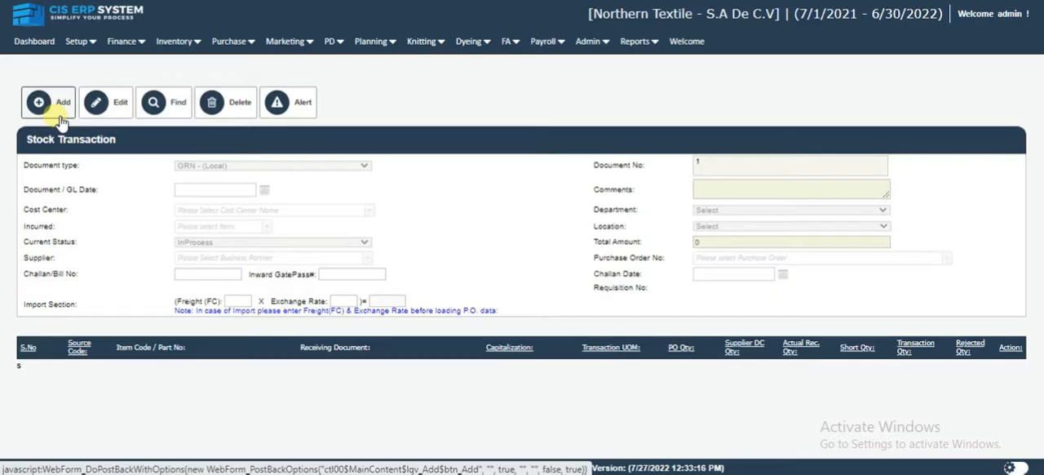
click(37, 104)
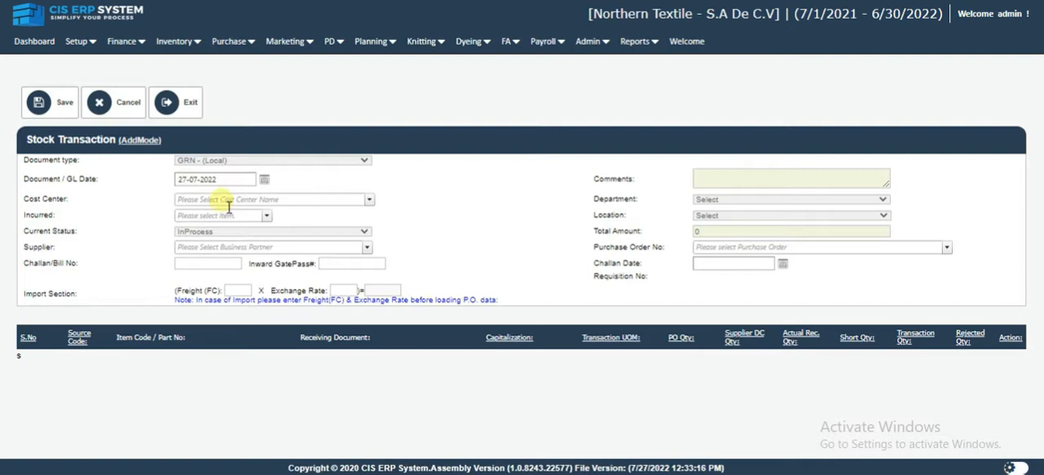
click(229, 202)
click(445, 218)
click(234, 218)
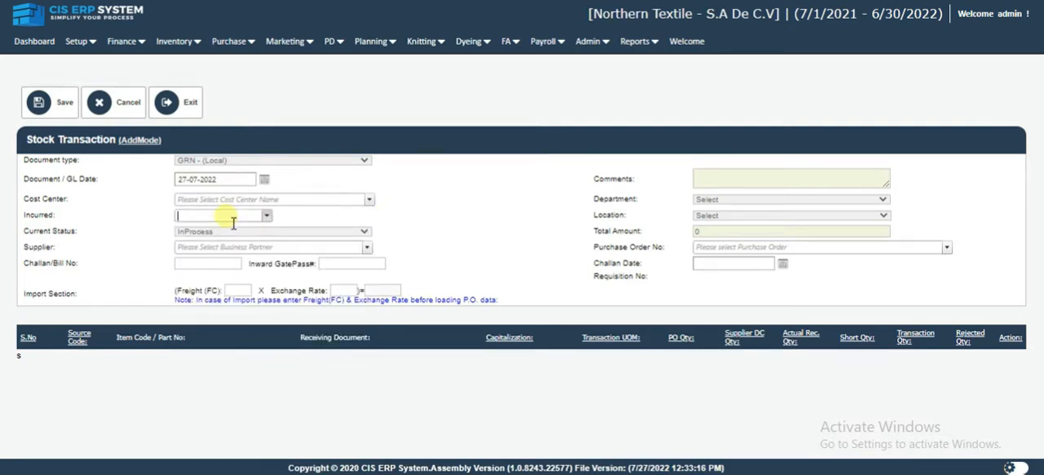
click(150, 236)
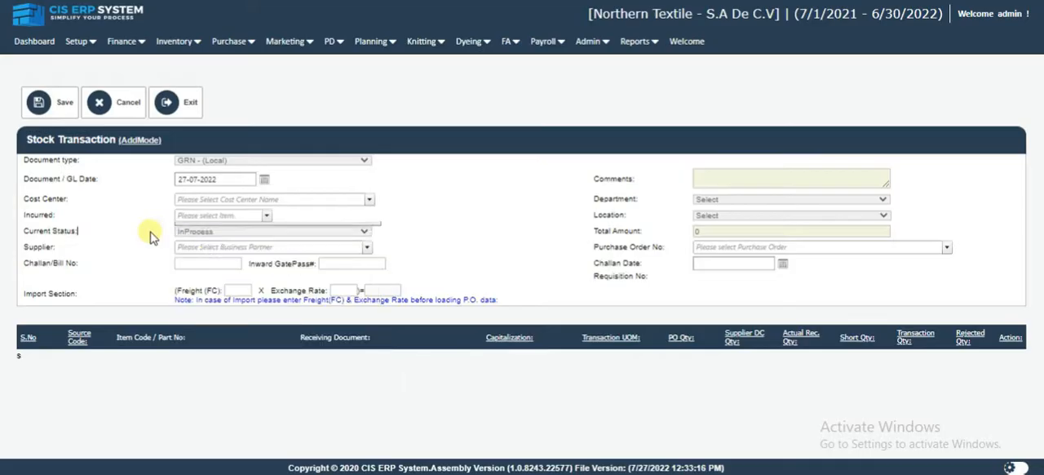
Set the current status to ReleaseForApprove and choose International Textile as the supplier.
click(205, 234)
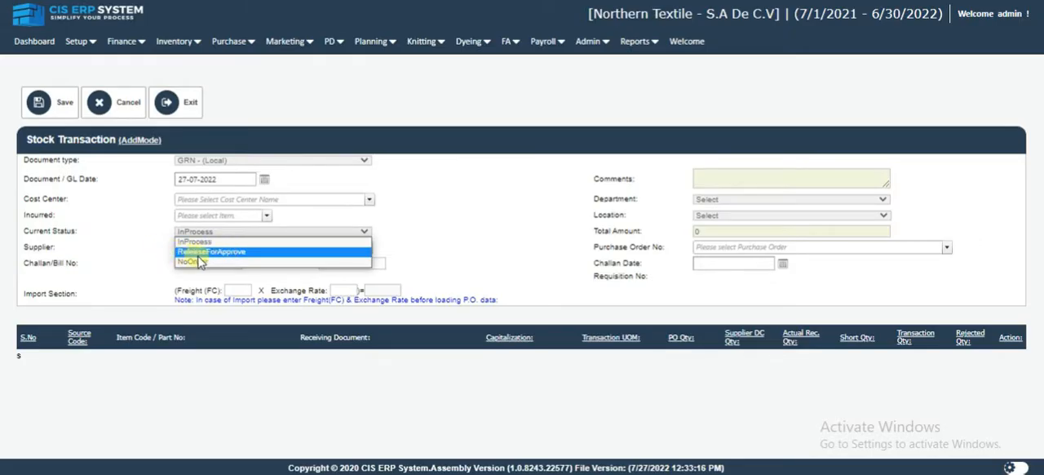
click(204, 252)
click(219, 248)
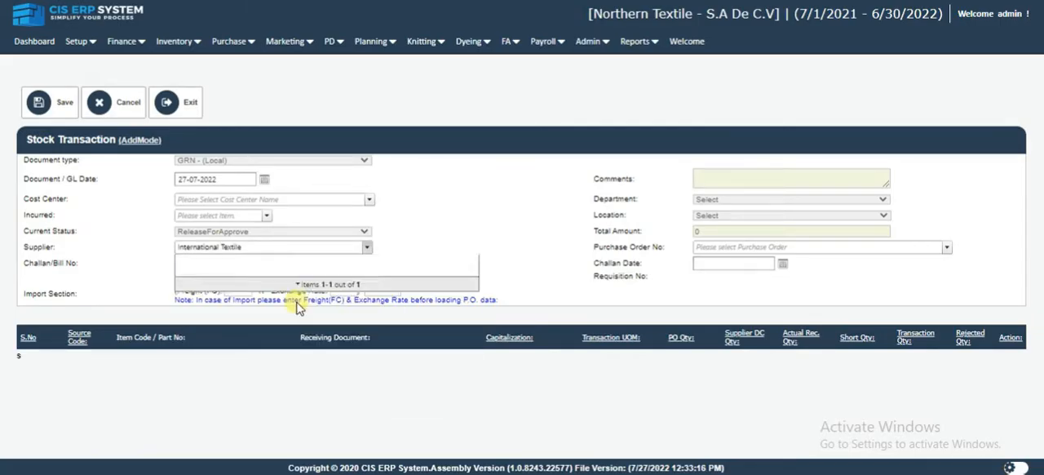
click(301, 308)
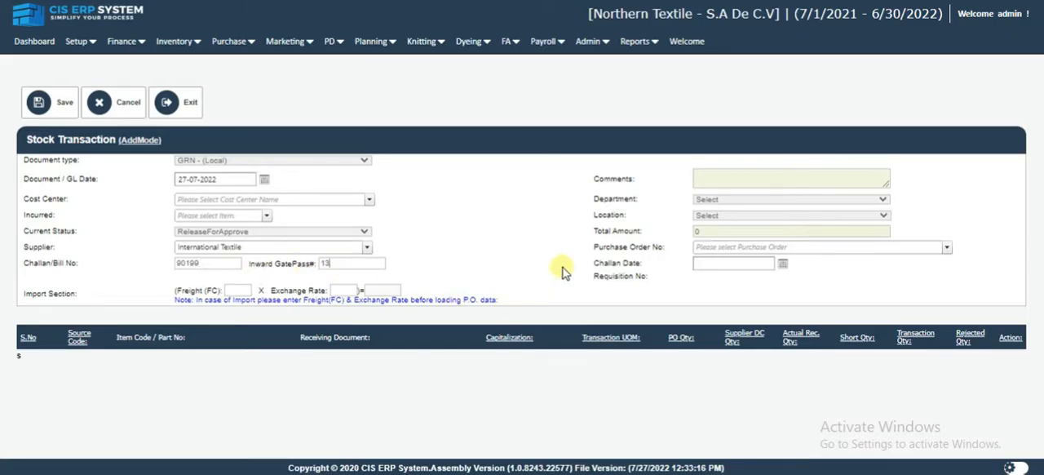
Set the GRN location to Warehouse.
click(701, 201)
click(707, 210)
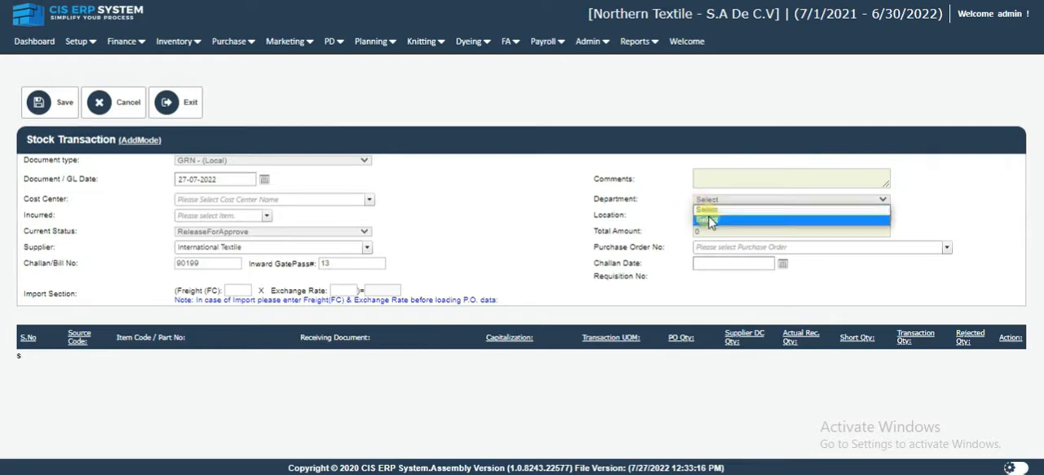
click(706, 216)
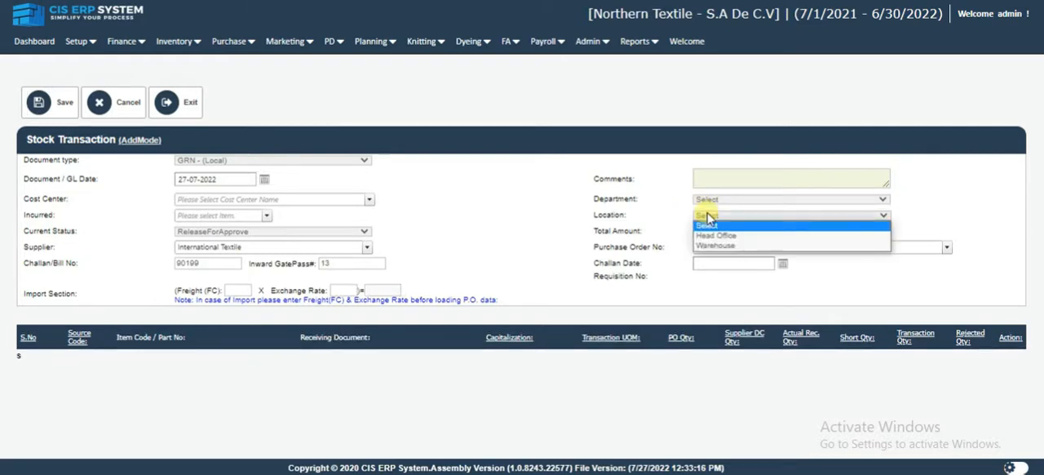
click(717, 244)
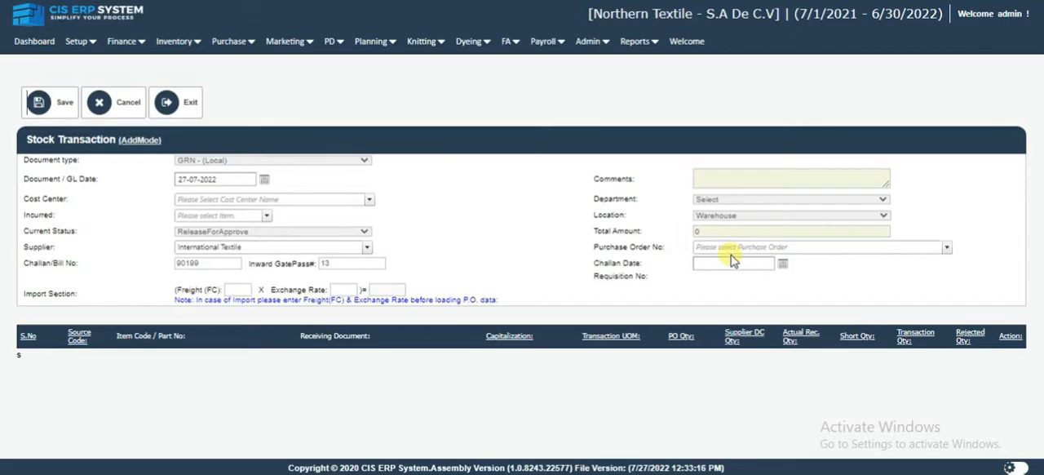
Select purchase order 1 to load its item lines into the GRN.
click(729, 250)
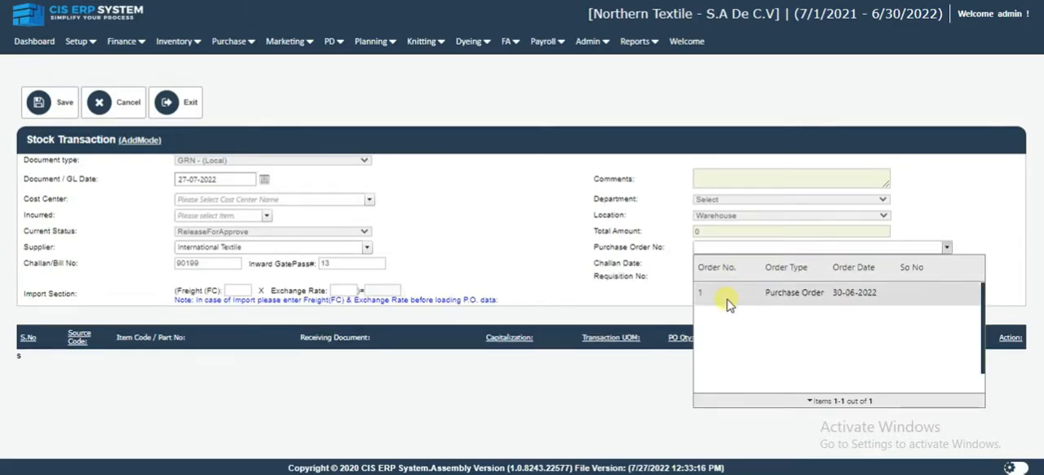
click(838, 295)
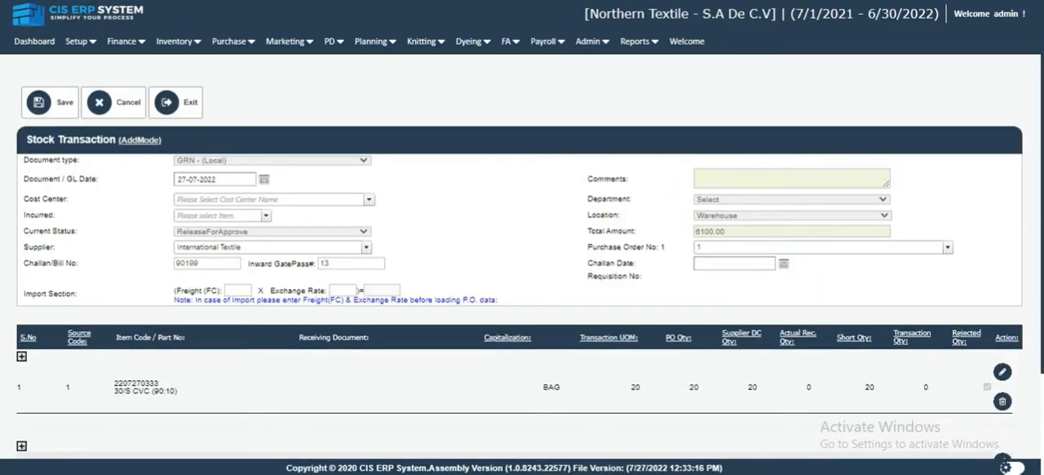
click(750, 247)
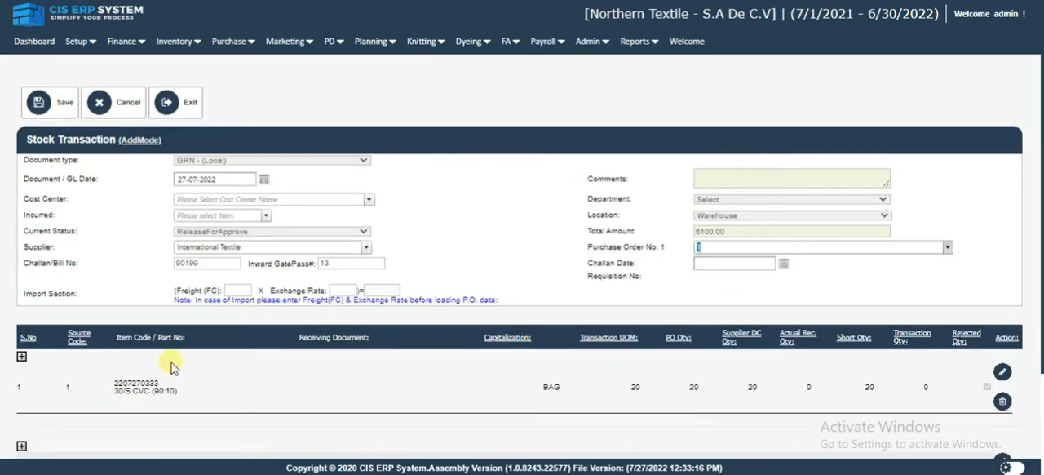
Edit the 30/S CVC (90:10) item line, set its transaction quantity to 10, and save the line.
scroll(174, 356, down, 2)
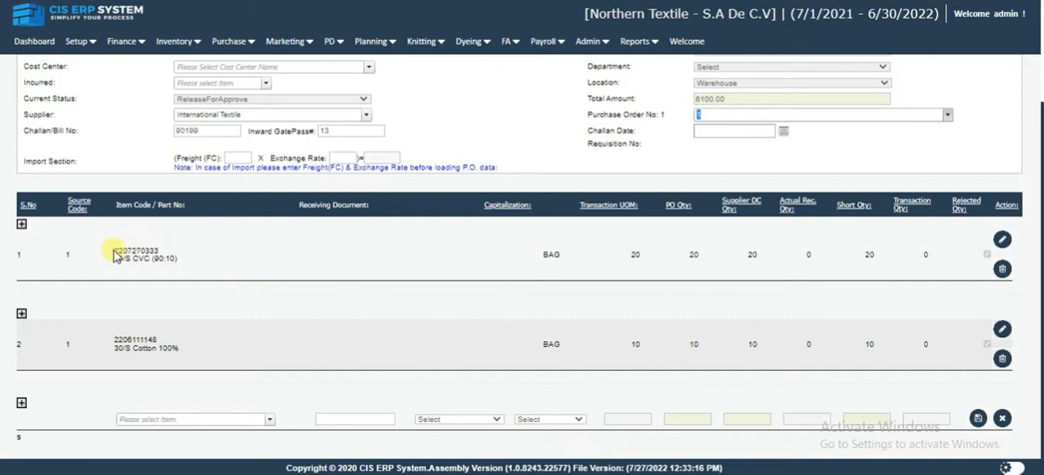
drag(117, 258, 176, 259)
click(179, 259)
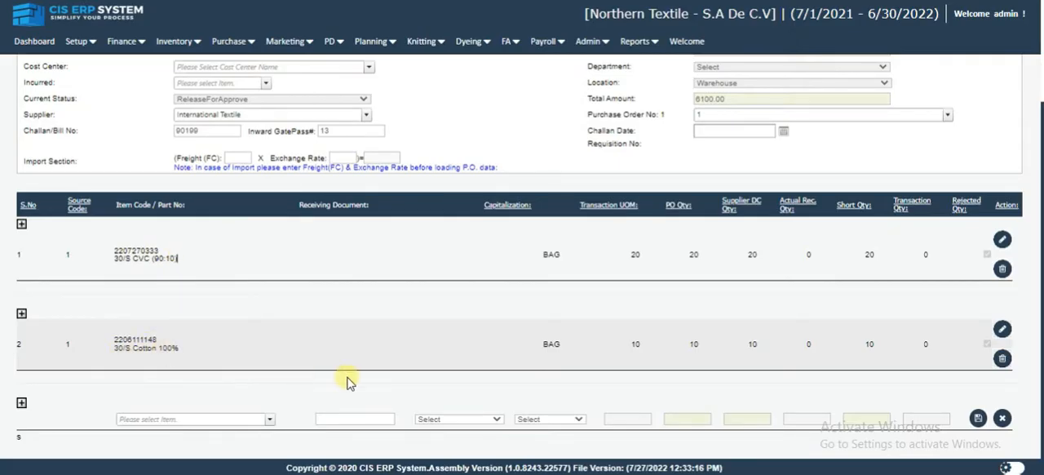
double_click(641, 258)
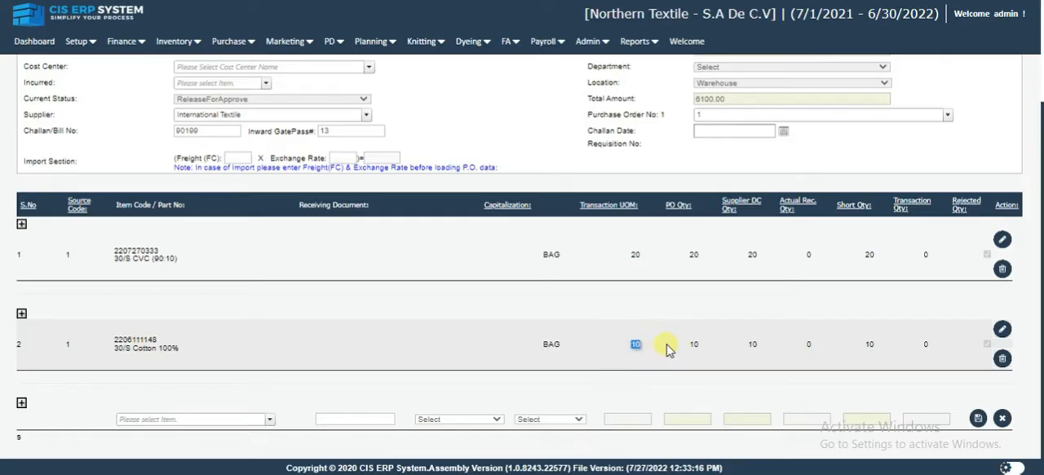
double_click(698, 256)
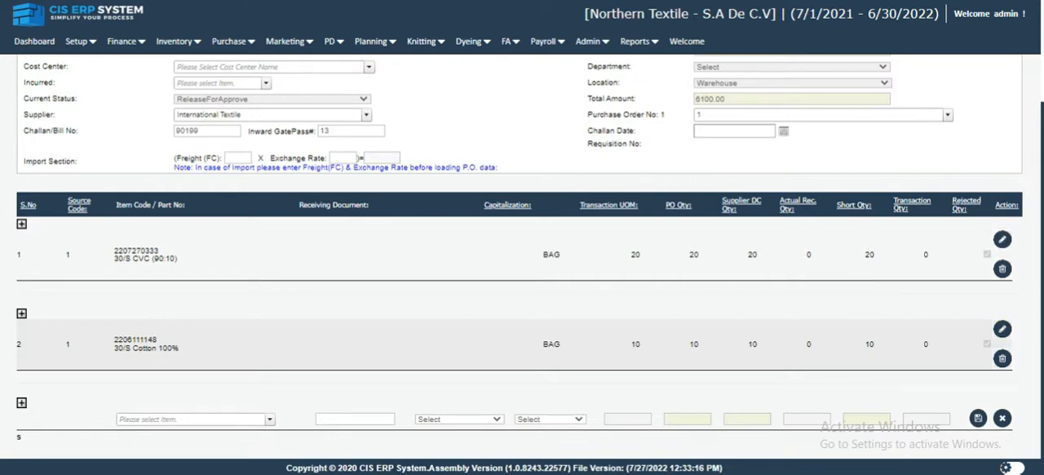
click(1002, 239)
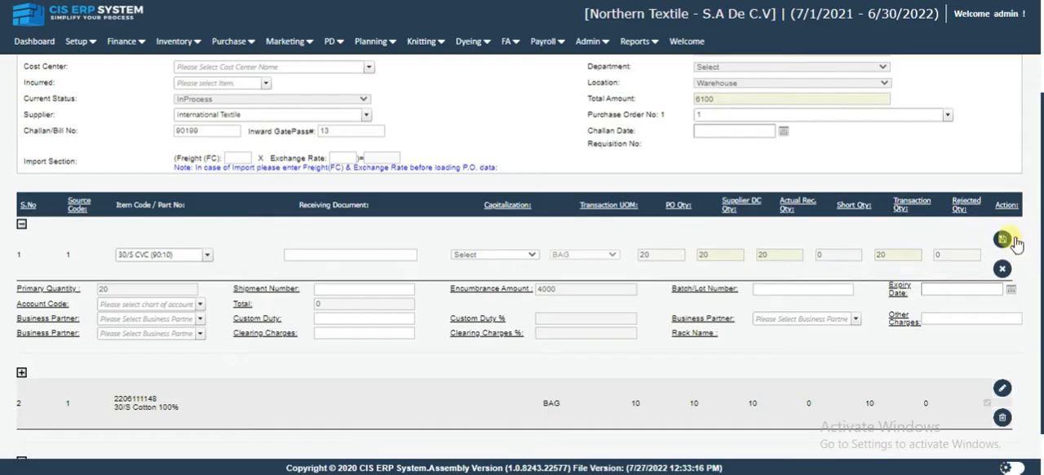
click(796, 258)
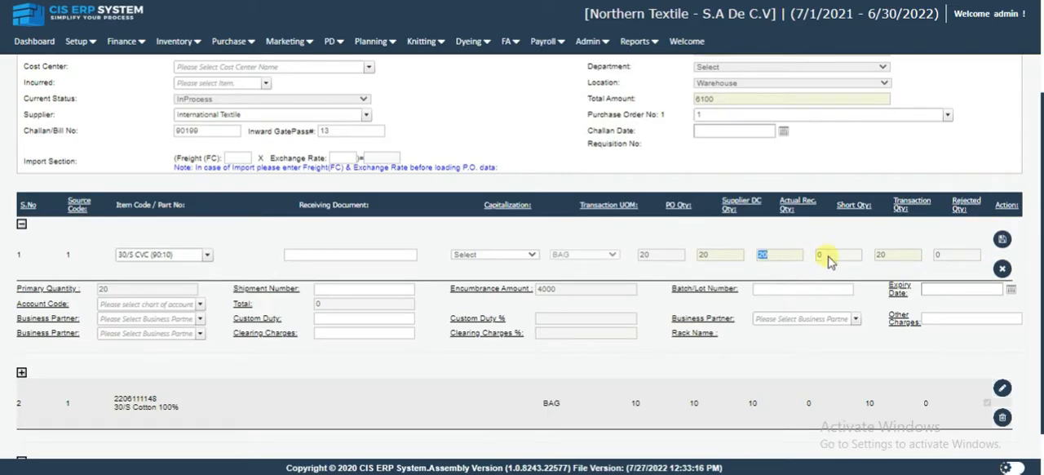
click(915, 260)
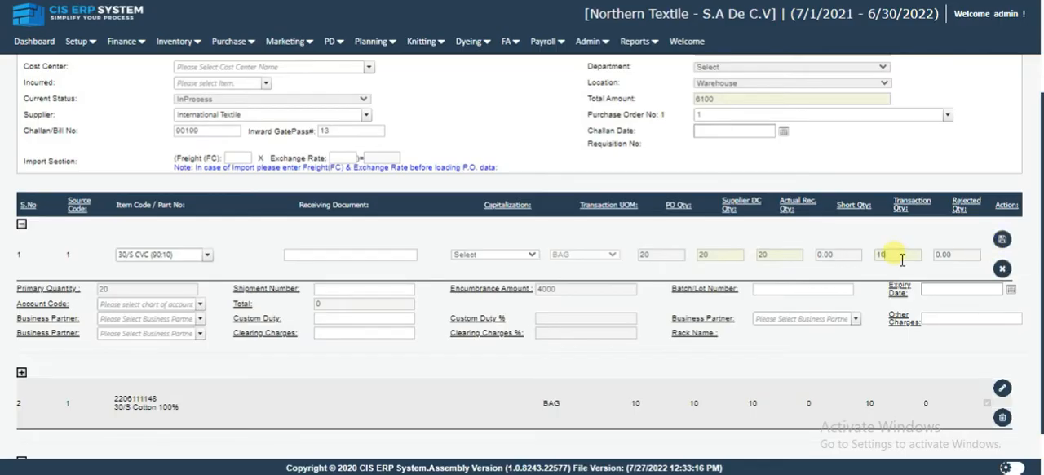
click(1003, 239)
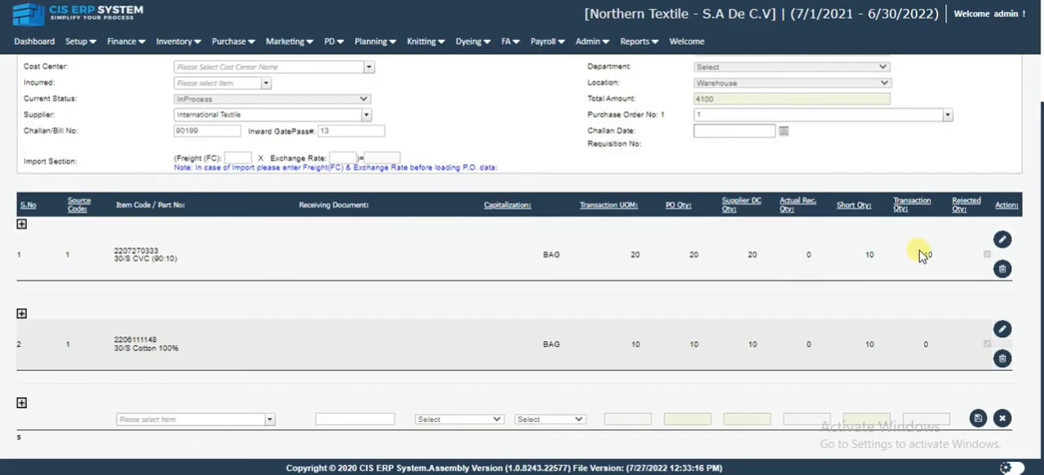
Set the GRN's cost center to Finance.
double_click(871, 254)
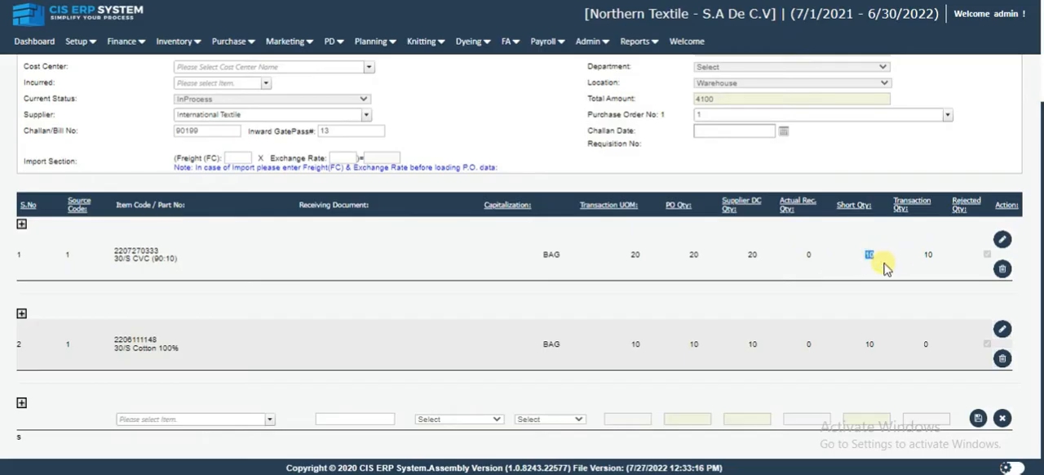
double_click(930, 260)
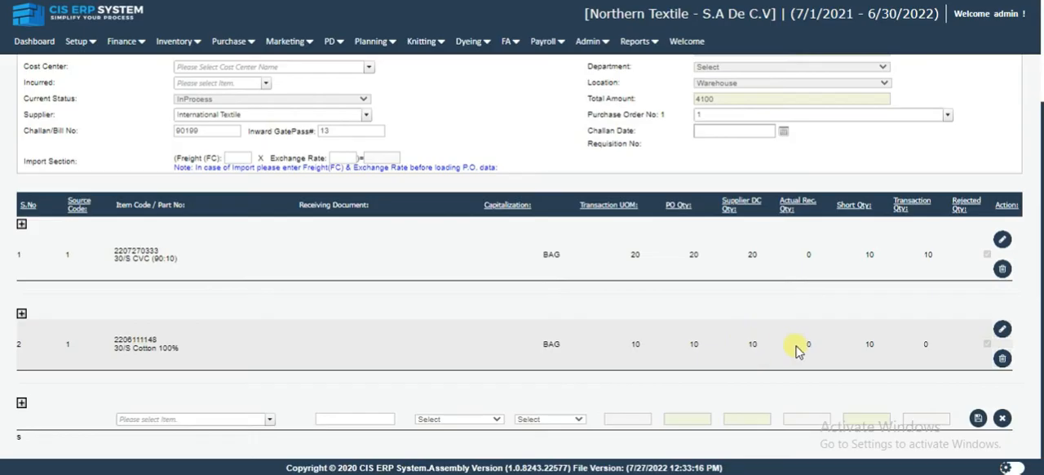
scroll(798, 349, up, 3)
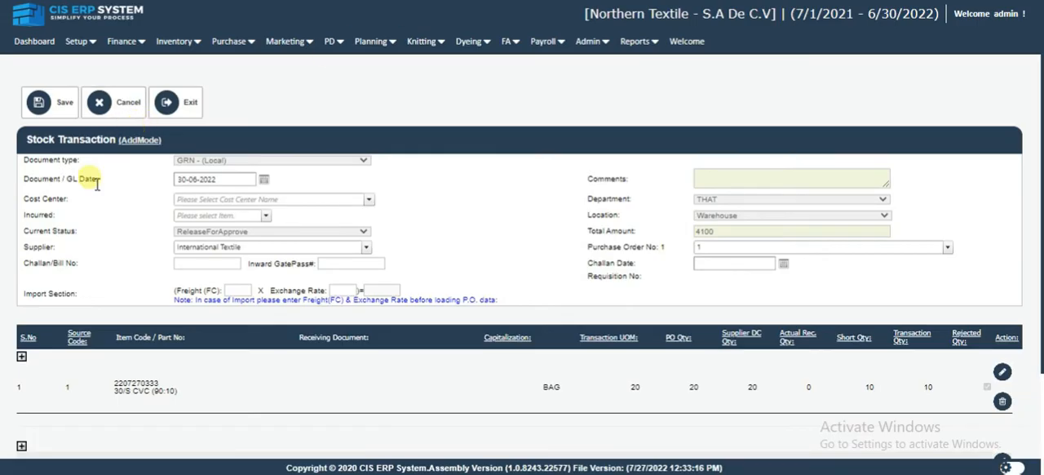
click(208, 202)
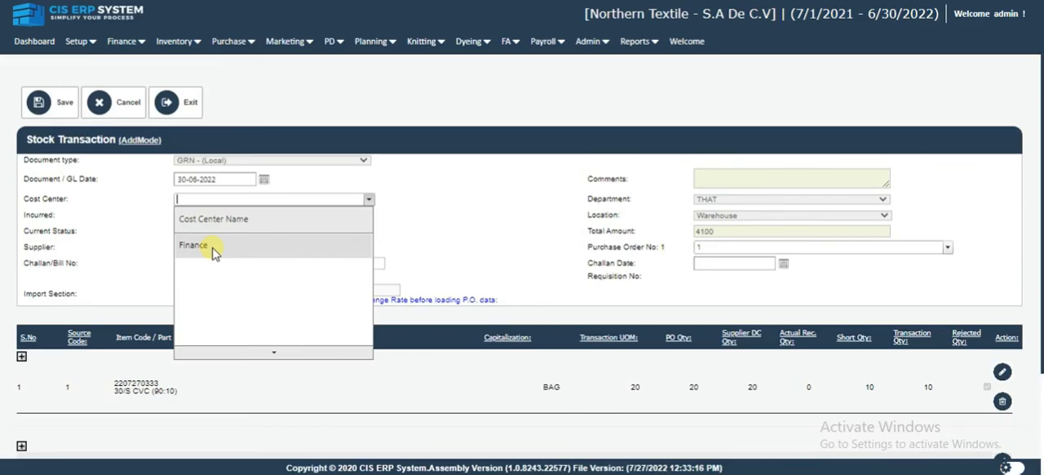
click(213, 253)
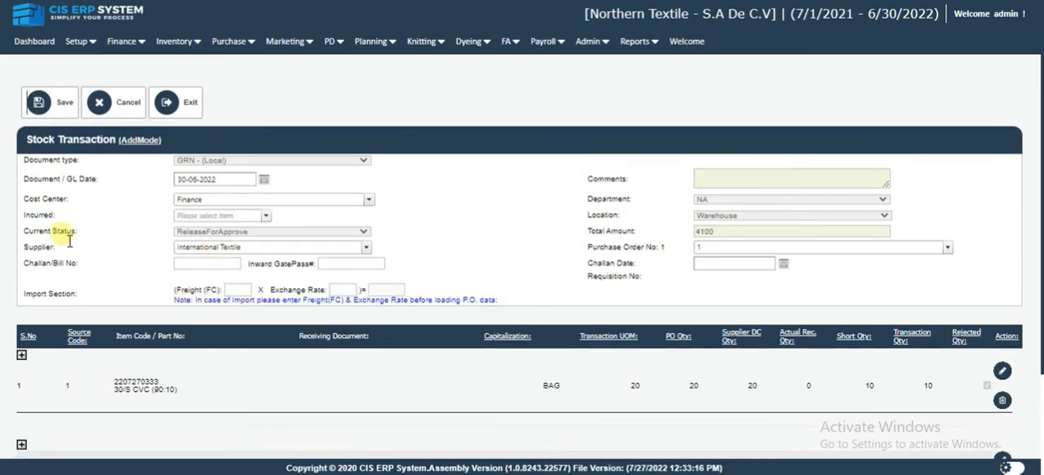
Save the GRN, confirming the save and declining to print the document.
click(44, 109)
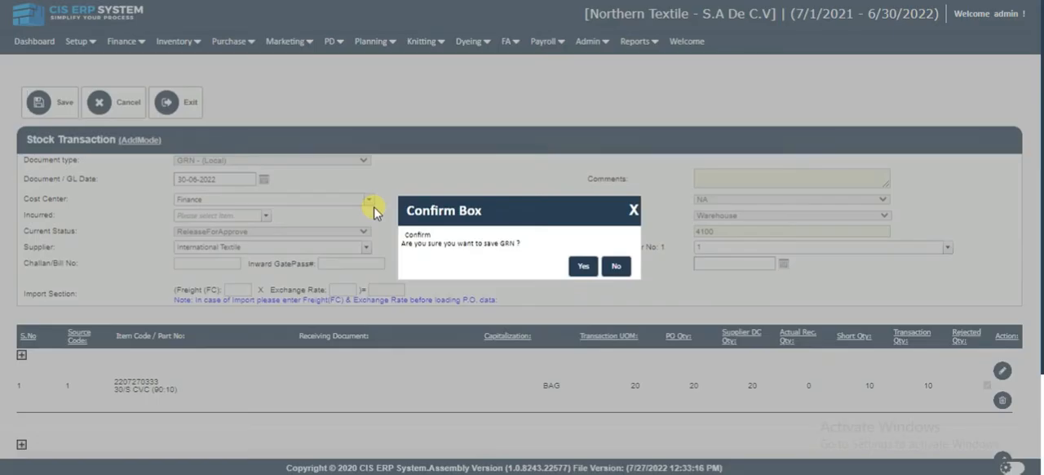
click(579, 266)
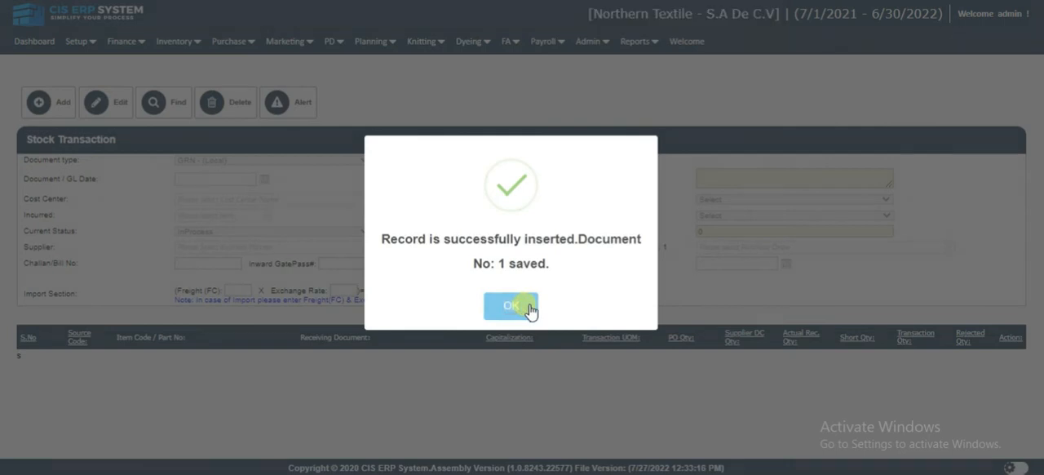
click(528, 308)
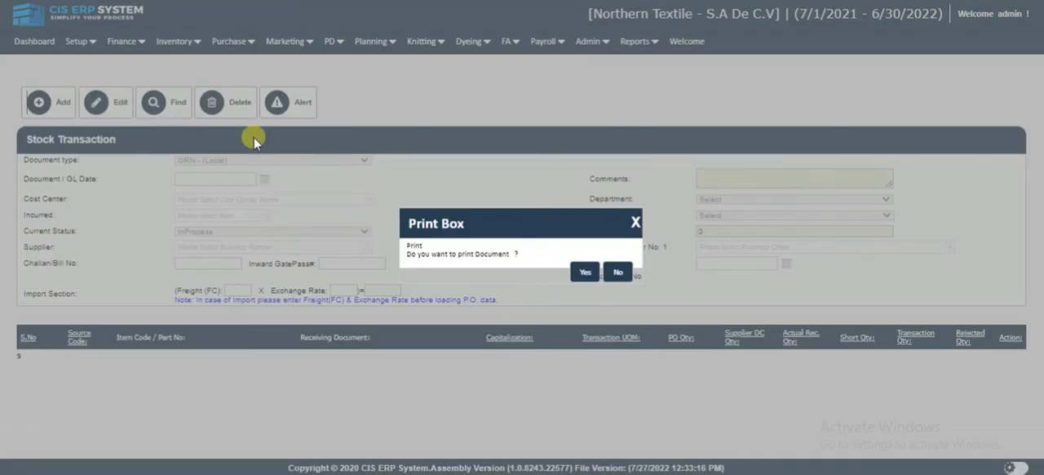
click(617, 271)
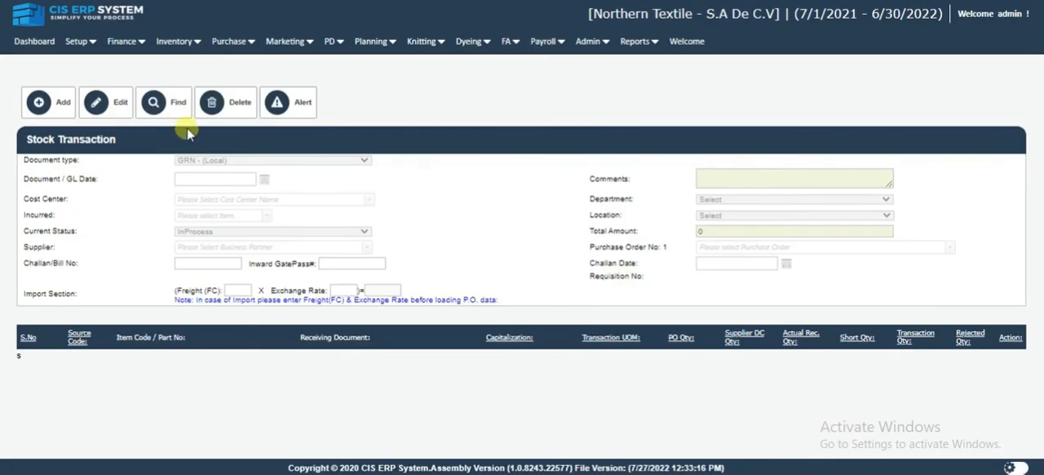
Find stock transactions of document type GRN - (Local) and open the saved document 1 from the results.
click(168, 112)
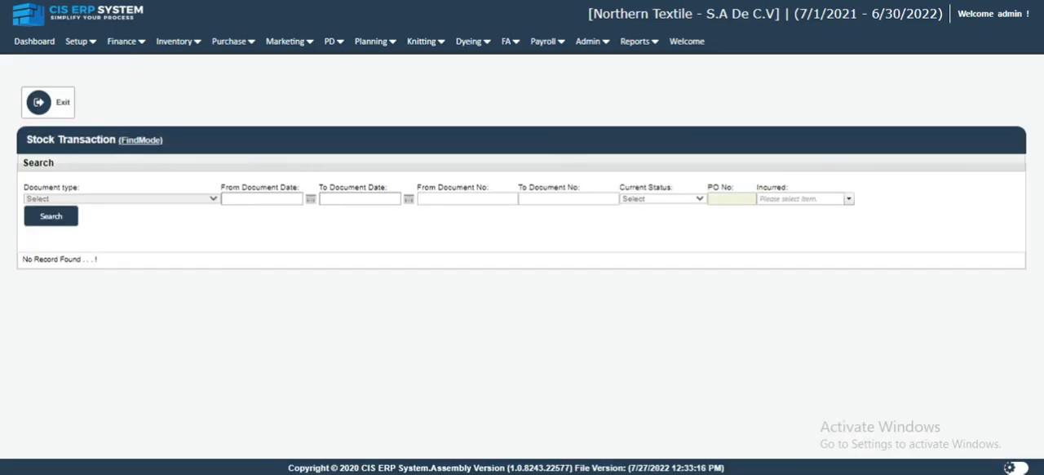
click(103, 199)
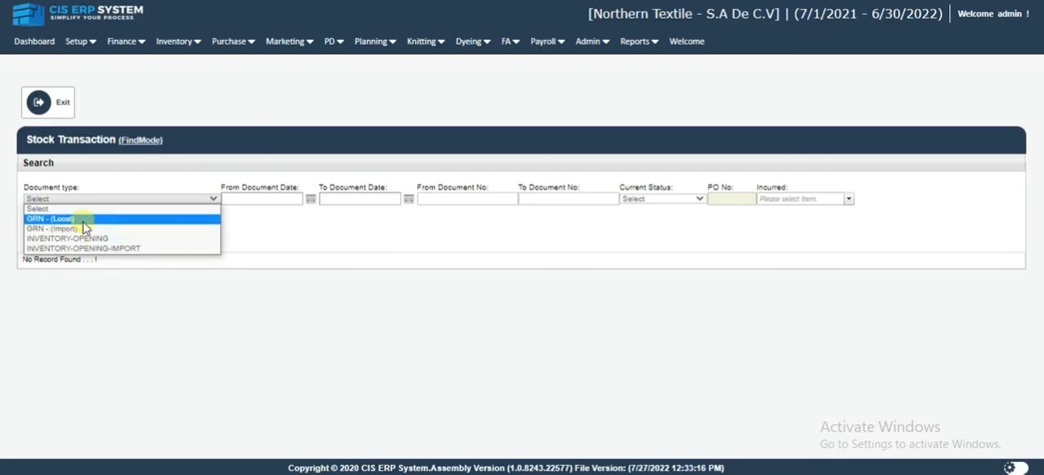
click(82, 219)
click(65, 224)
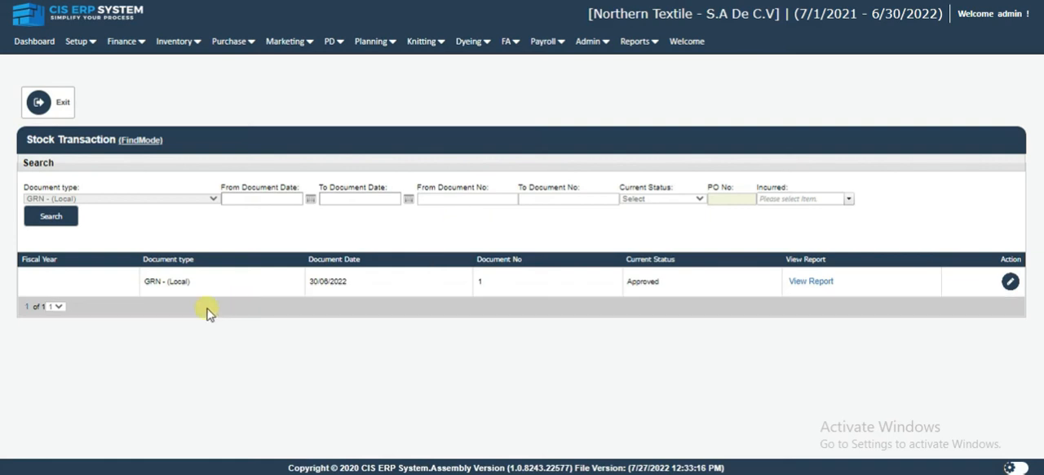
click(1011, 281)
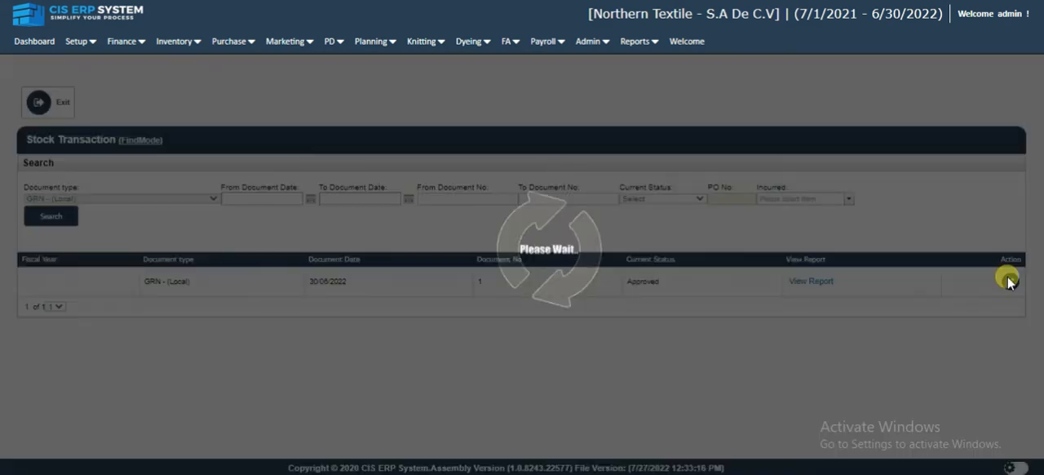